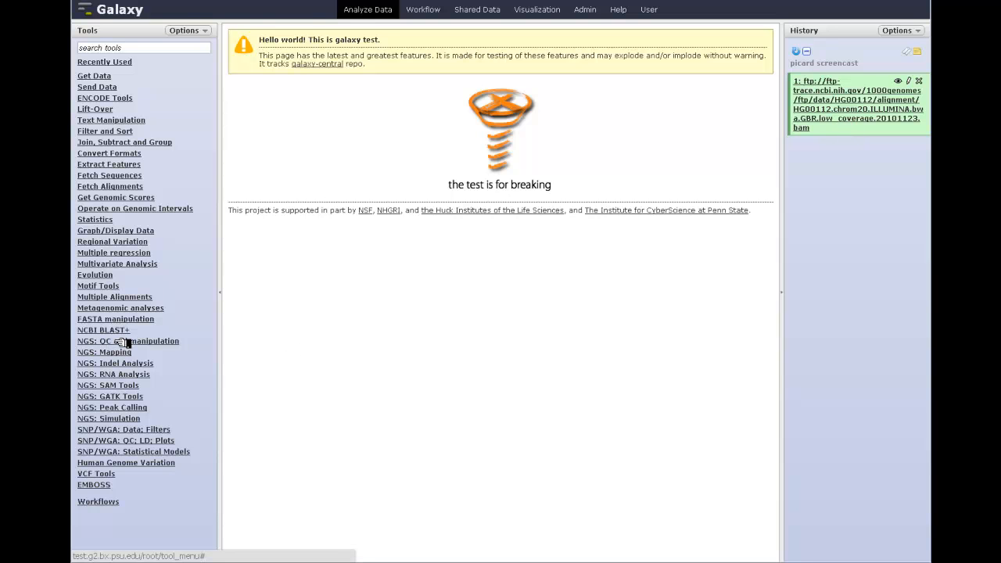
Run Sam/bam GC Bias Metrics on the 1000 Genomes BAM dataset with the default hg19 settings.
click(123, 341)
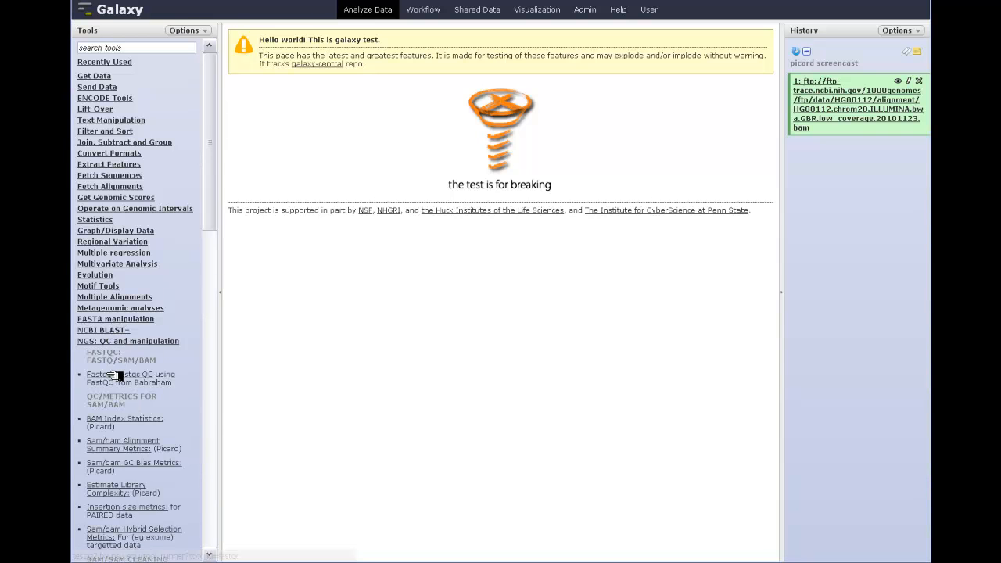
click(139, 465)
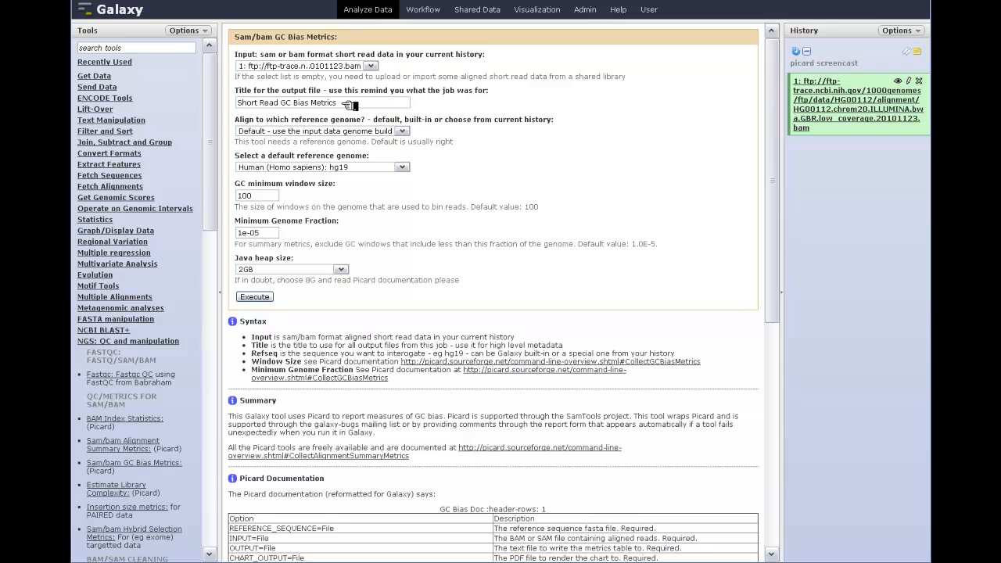
click(268, 297)
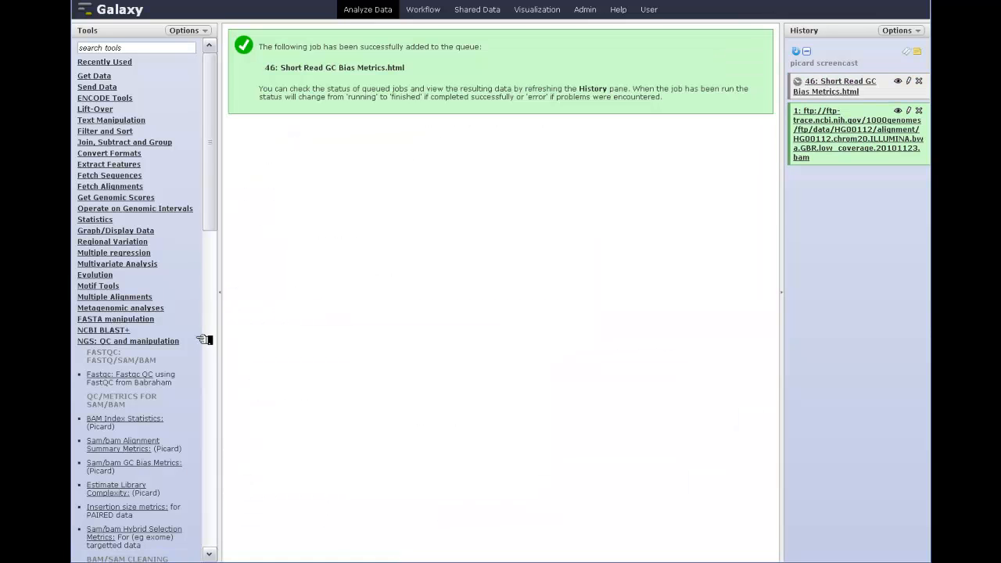
Run FastQC and BAM Index Statistics on the same BAM dataset with their default settings.
click(119, 375)
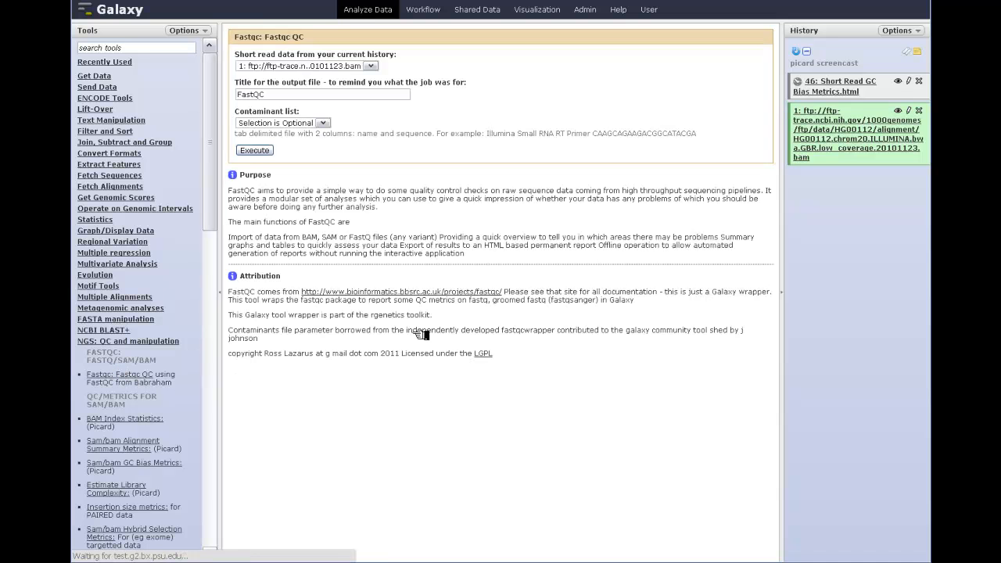
click(263, 150)
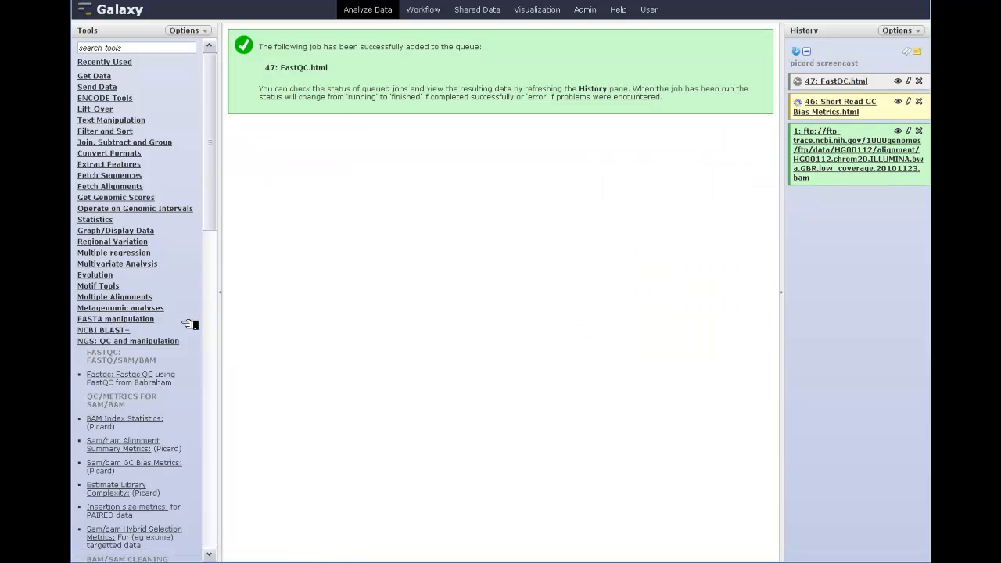
click(134, 416)
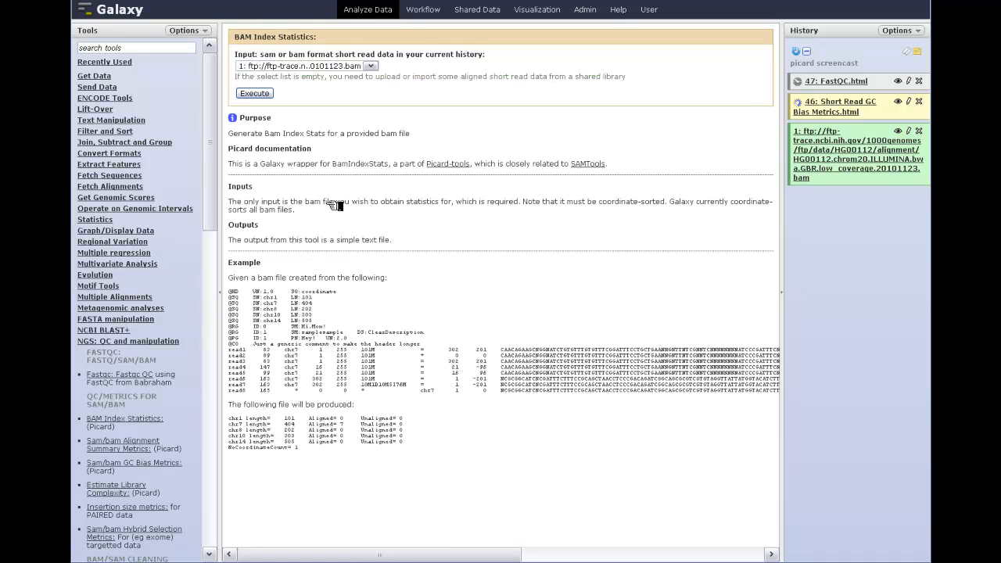
click(265, 93)
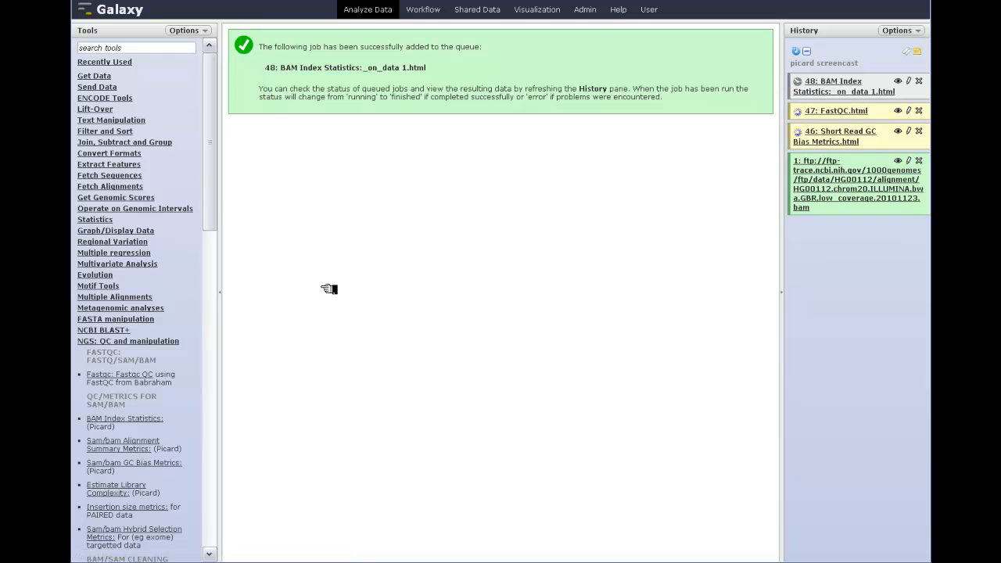
Run Sam/bam Alignment Summary Metrics and Estimate Library Complexity on the BAM dataset with default settings.
click(121, 448)
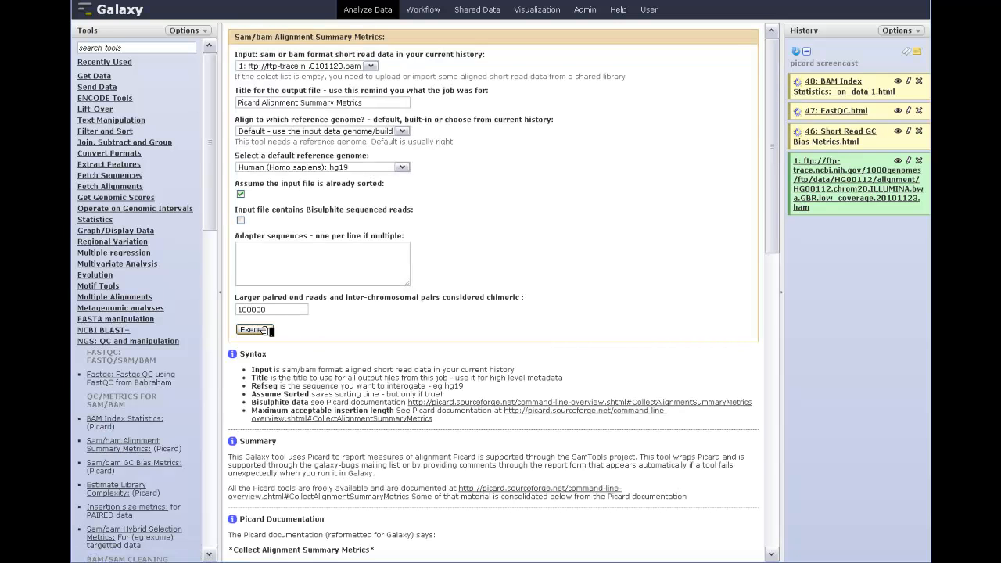
click(255, 330)
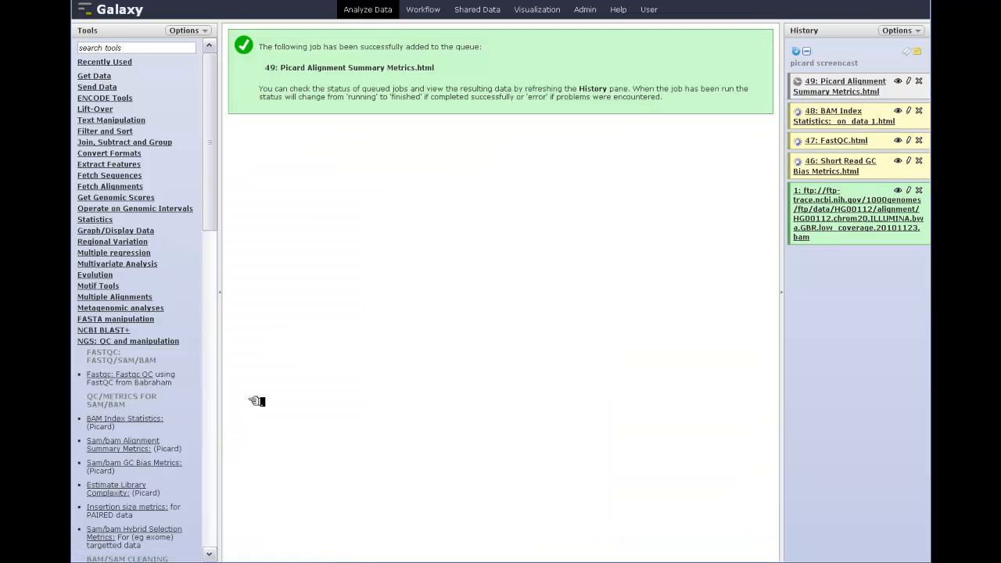
click(118, 485)
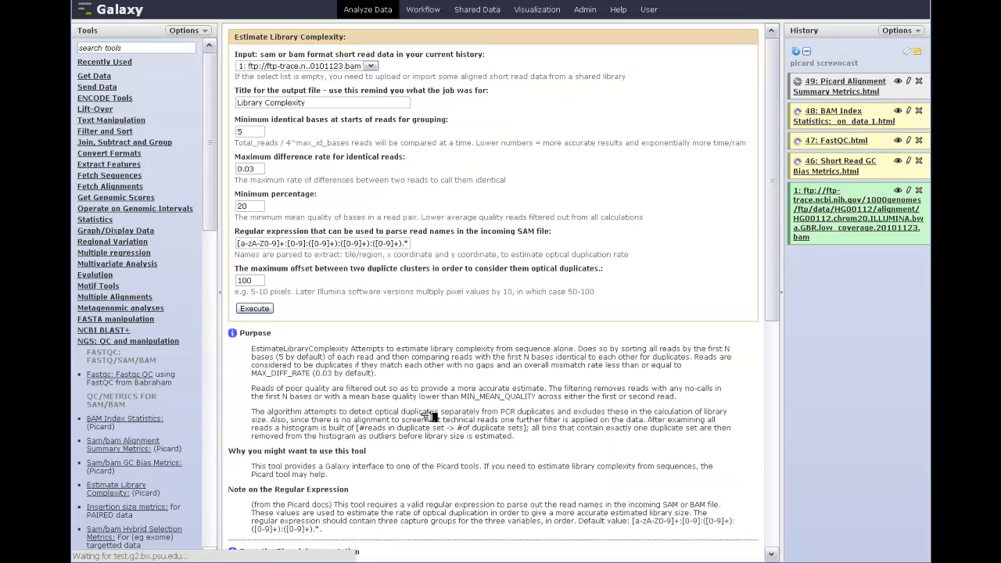
click(266, 310)
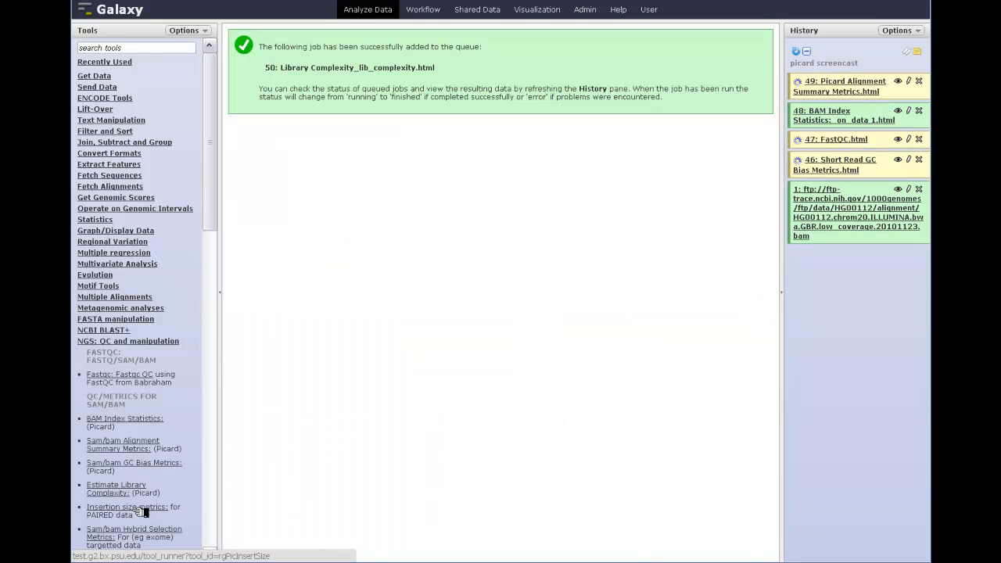
Run Insertion size metrics for paired data on the BAM dataset with the default settings.
click(138, 508)
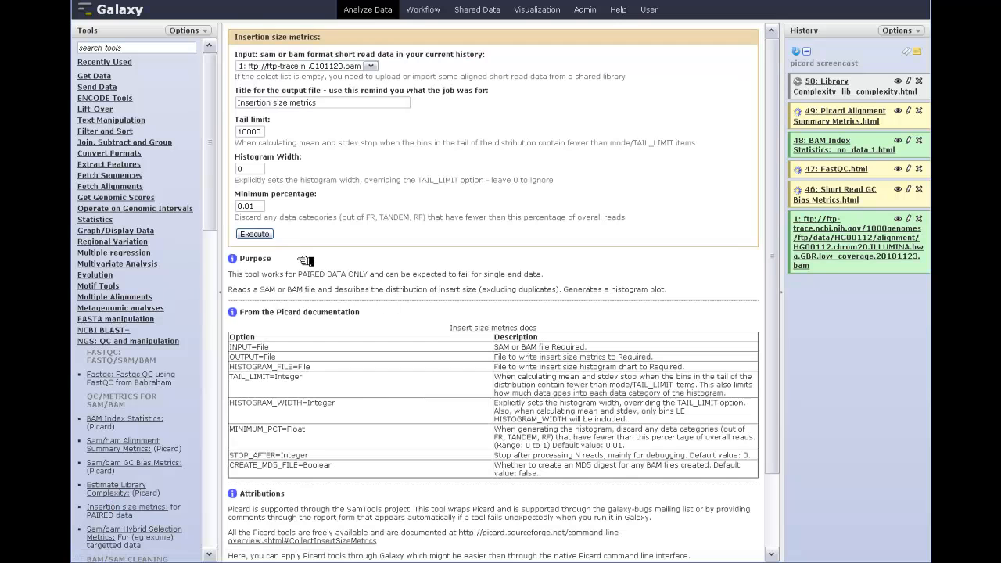
click(262, 235)
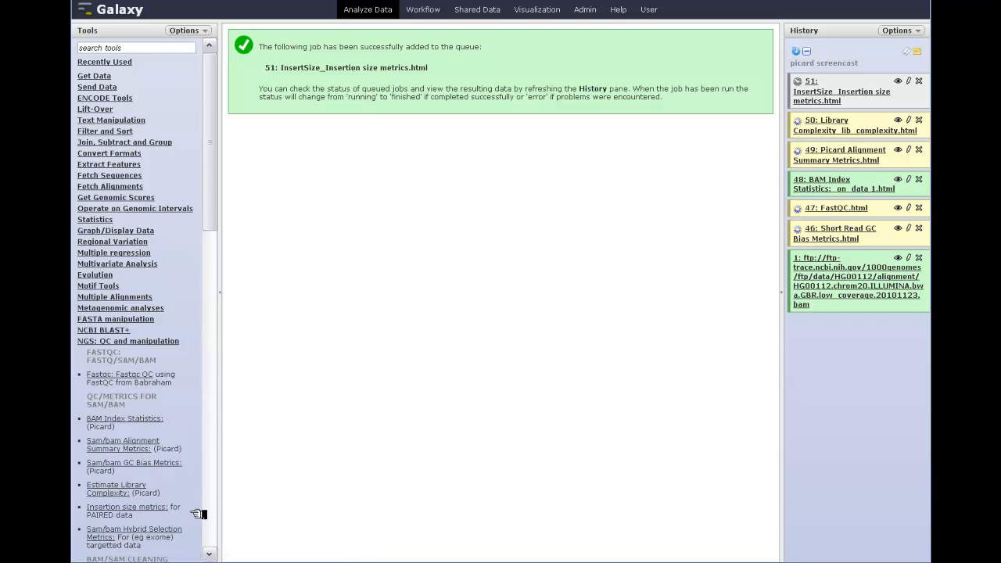
drag(212, 222, 215, 236)
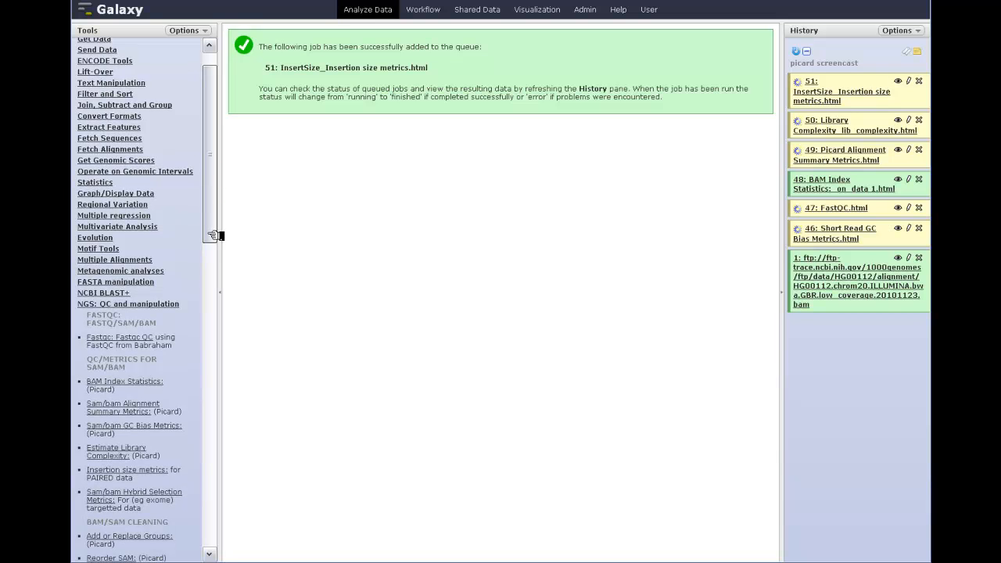
drag(213, 235, 215, 266)
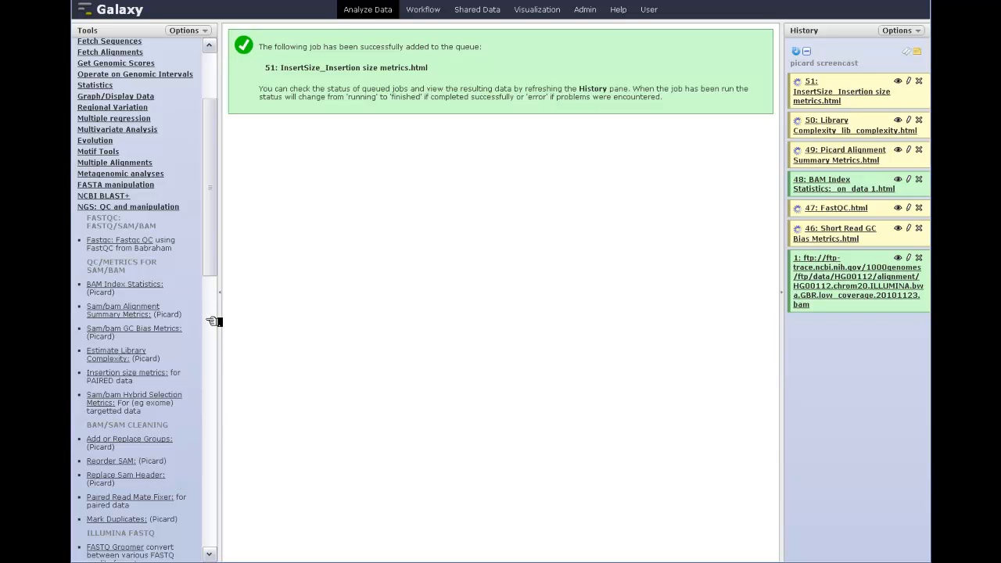
click(211, 269)
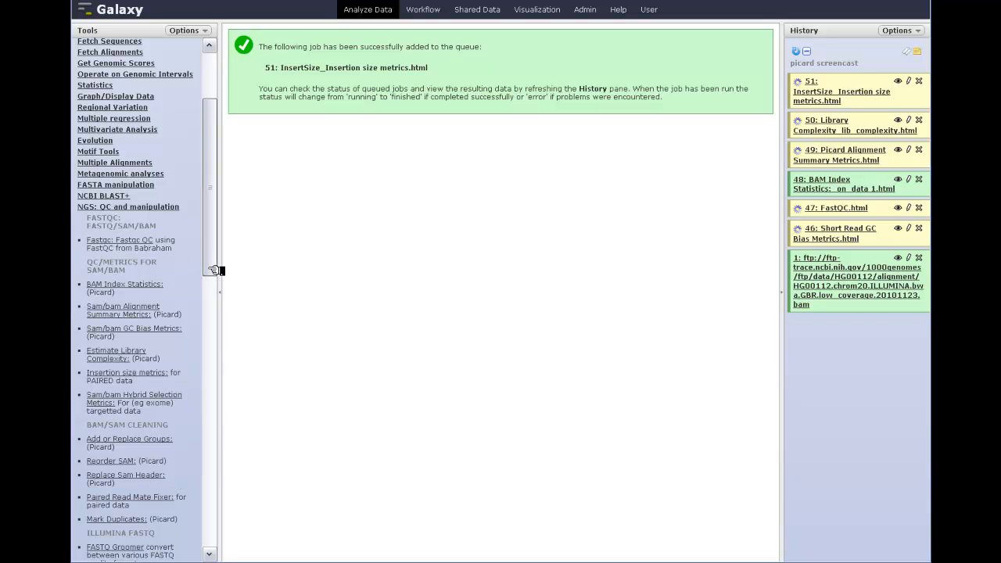
drag(213, 270, 213, 260)
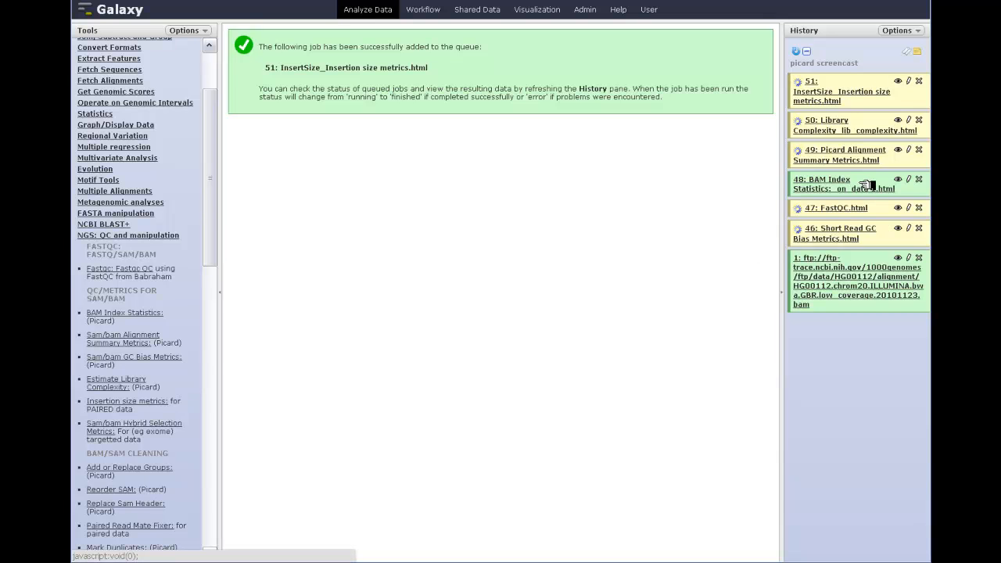
Examine the BAM Index Statistics output for all reference sequences and expand the source BAM dataset's details.
click(898, 180)
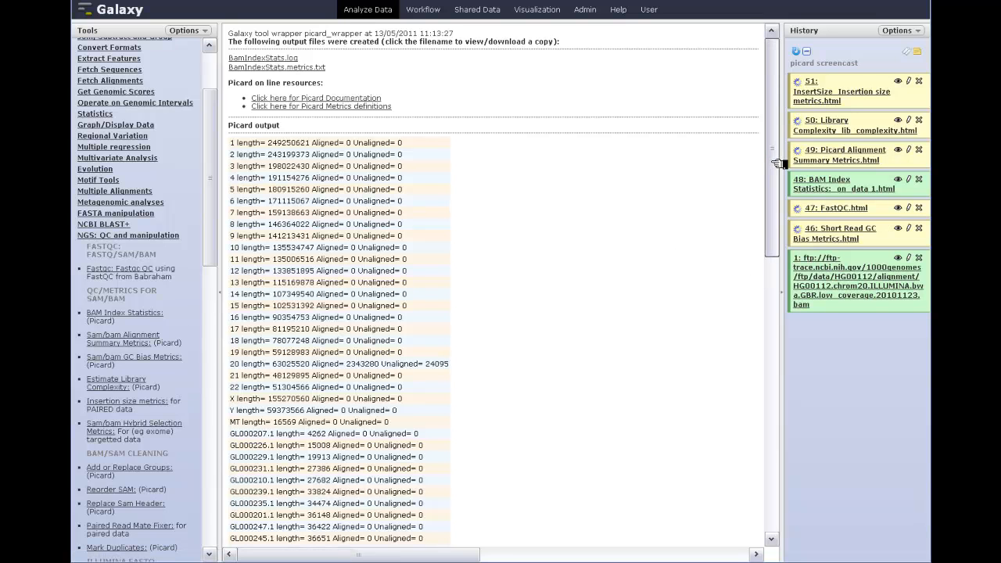
click(854, 279)
drag(772, 187, 777, 205)
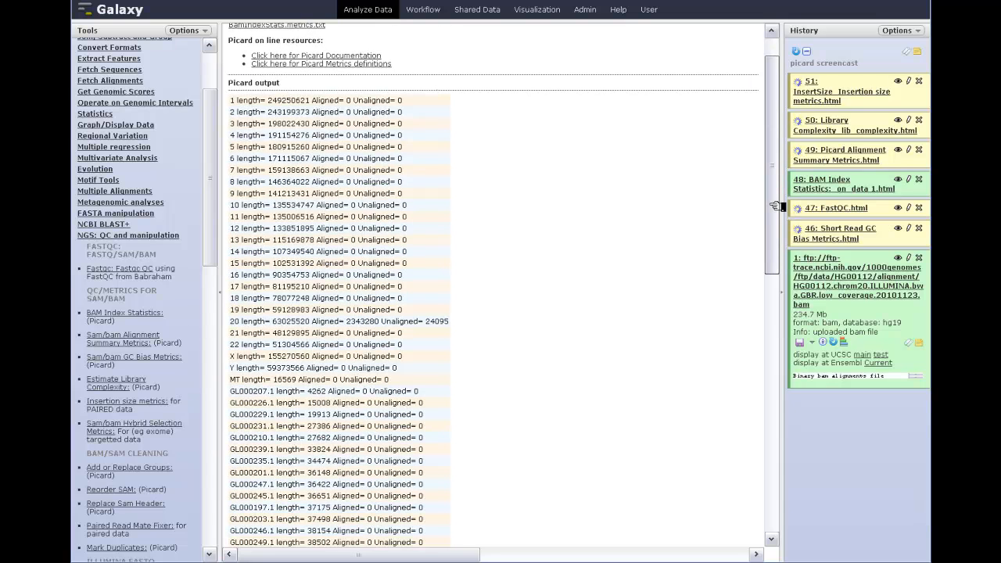
drag(778, 205, 778, 217)
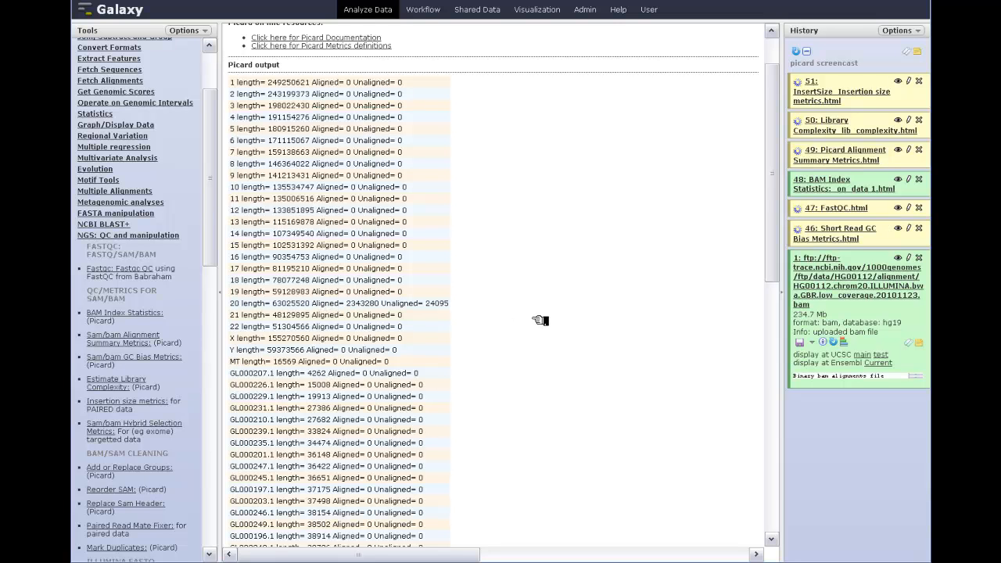
scroll(542, 319, down, 5)
scroll(541, 319, down, 10)
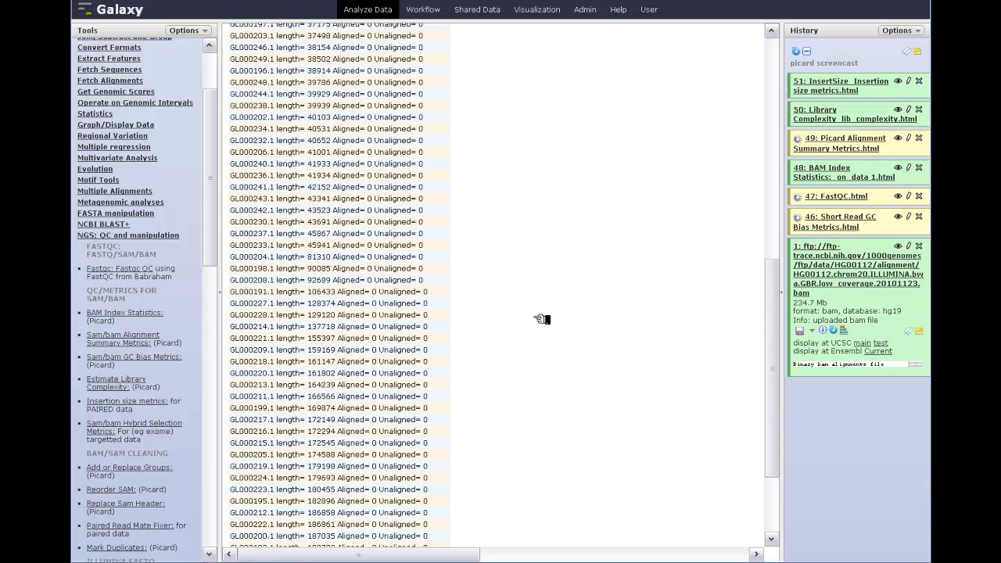
scroll(541, 319, up, 10)
scroll(541, 319, up, 6)
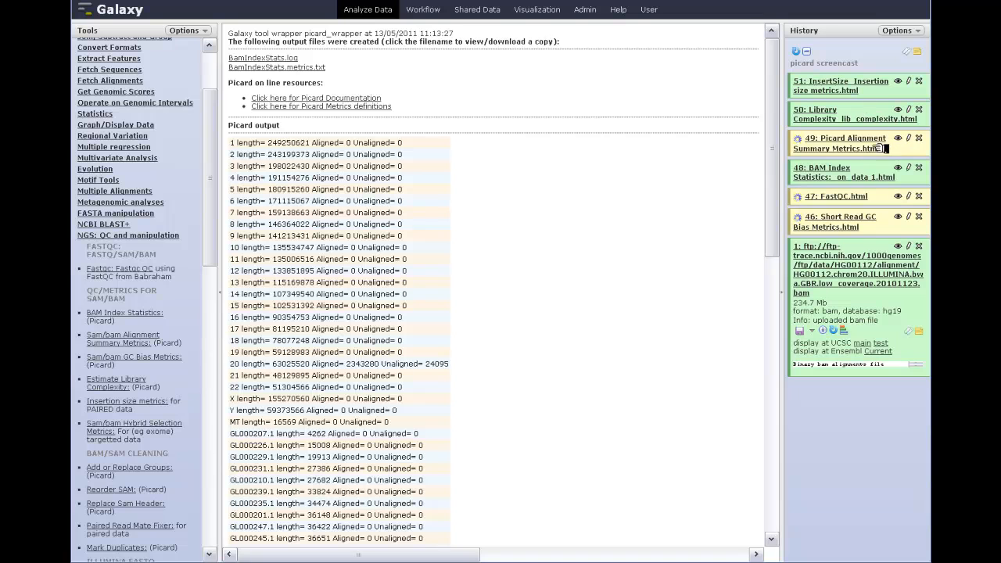
View the insertion size metrics report, examining its insert size histogram and the transposed Picard metrics.
click(899, 80)
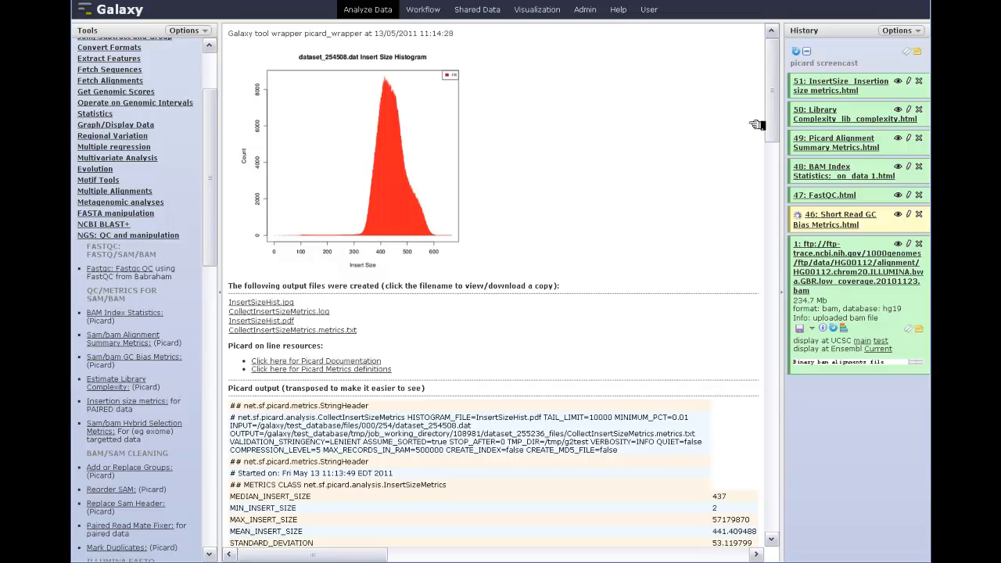
mouse_move(770, 108)
mouse_down()
mouse_move(780, 141)
mouse_move(773, 182)
mouse_move(780, 145)
mouse_up()
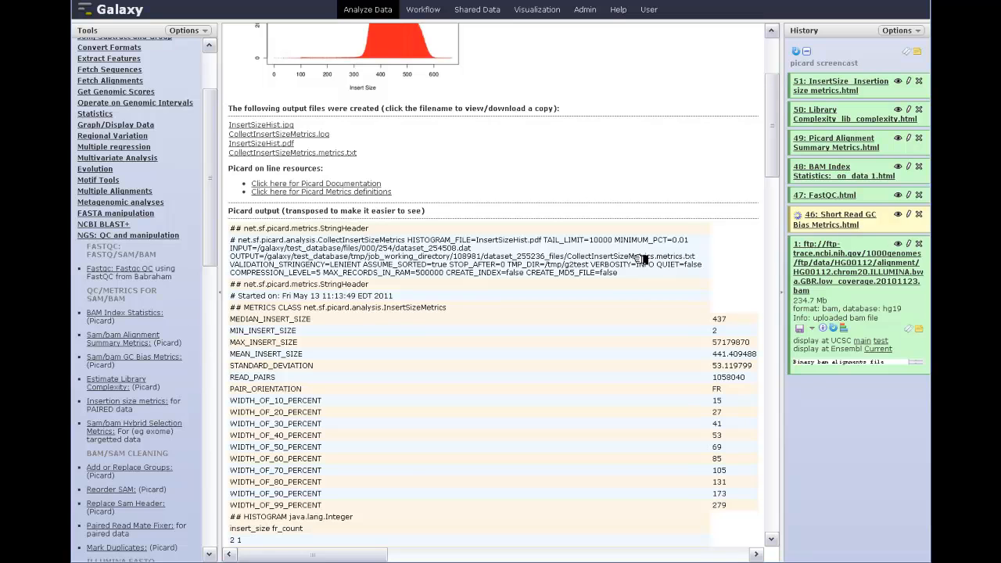
drag(772, 163, 758, 140)
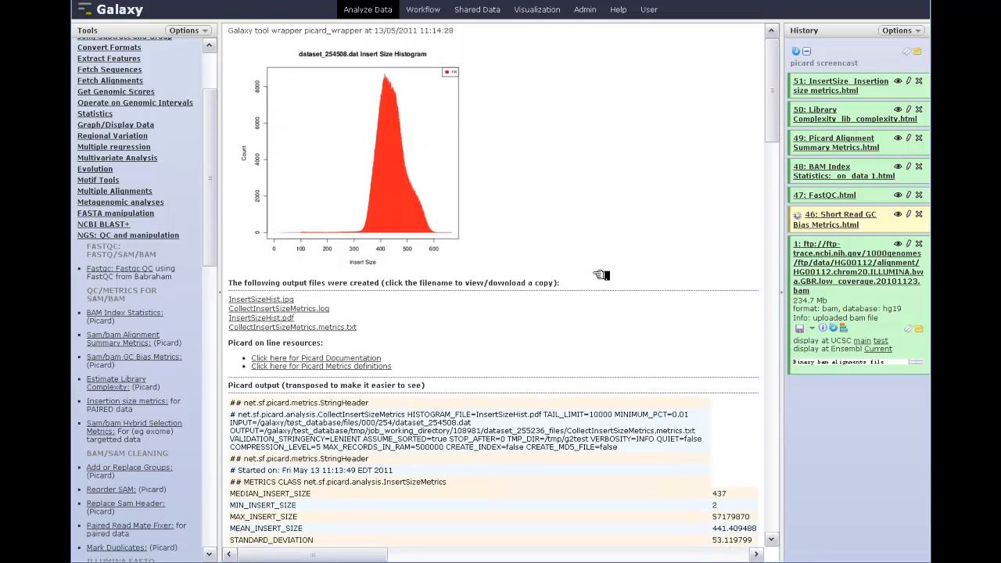
click(838, 65)
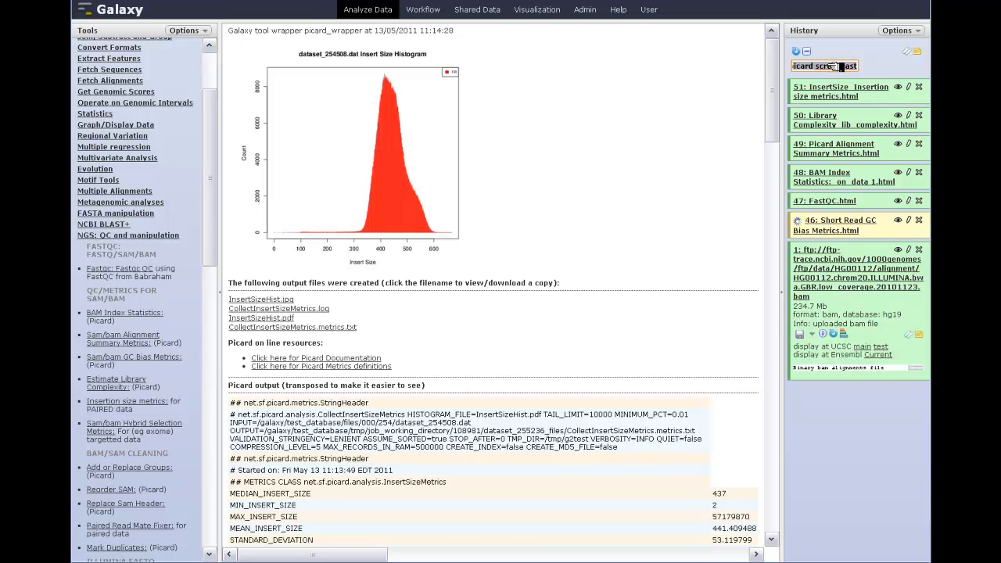
key(Return)
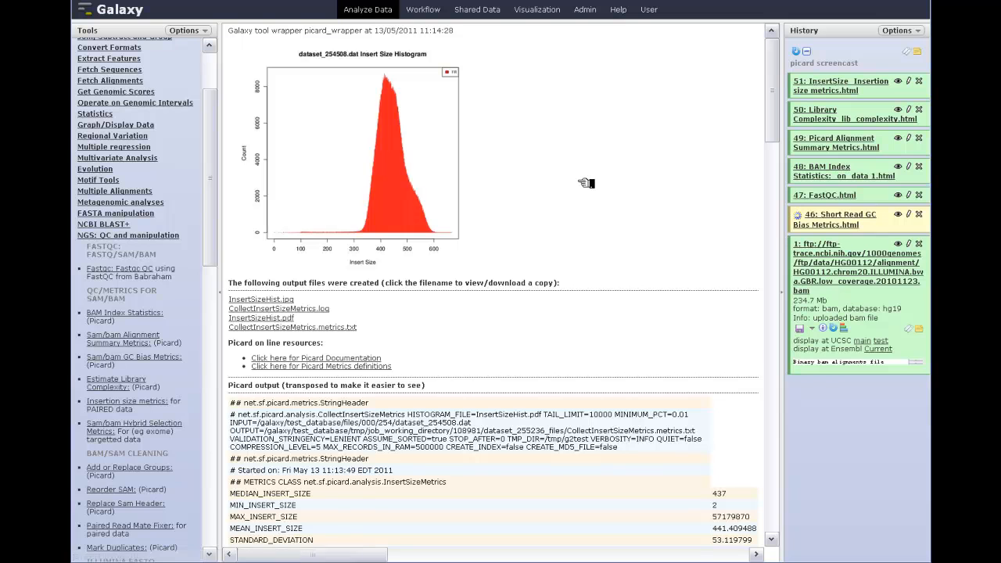
View the library complexity report with its duplication metrics, and the GC bias plot report.
click(898, 110)
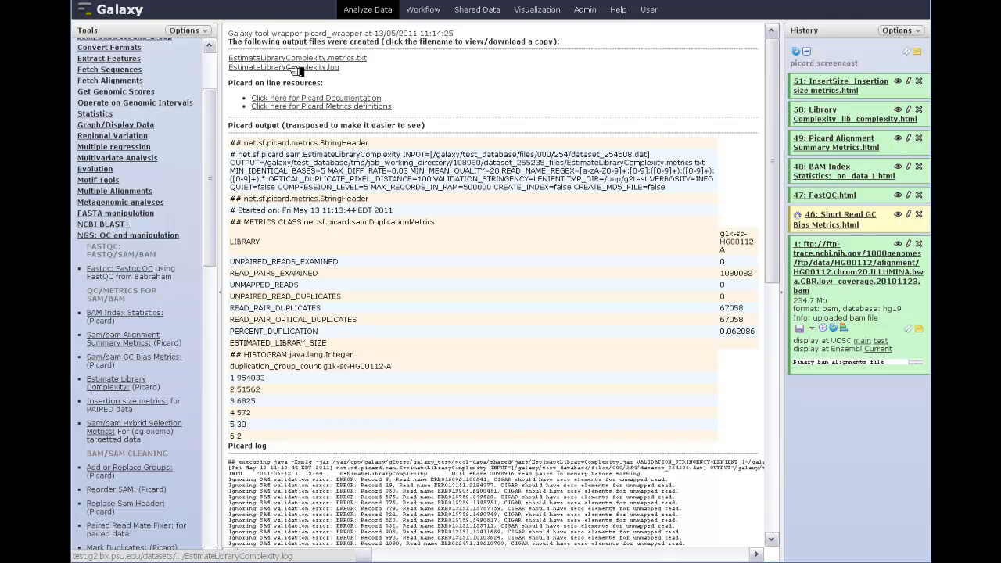
drag(773, 215, 799, 196)
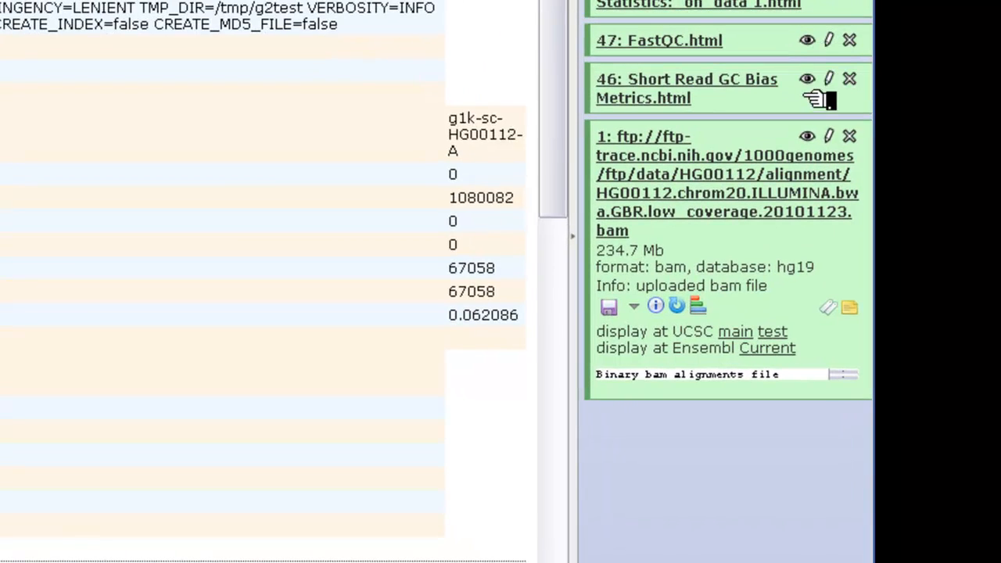
click(806, 79)
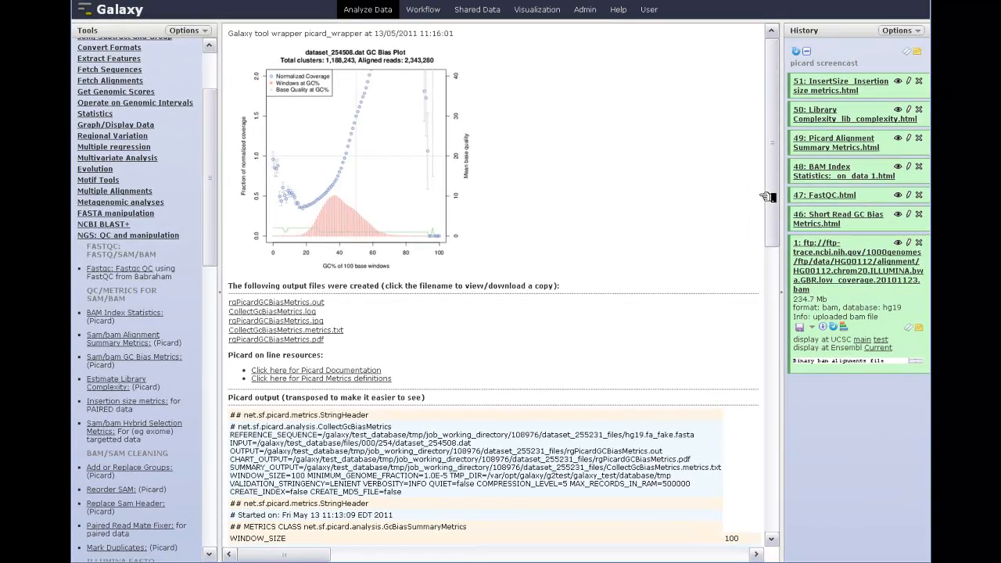
View the FastQC report, checking its output file list and the per base sequence quality plot.
click(904, 195)
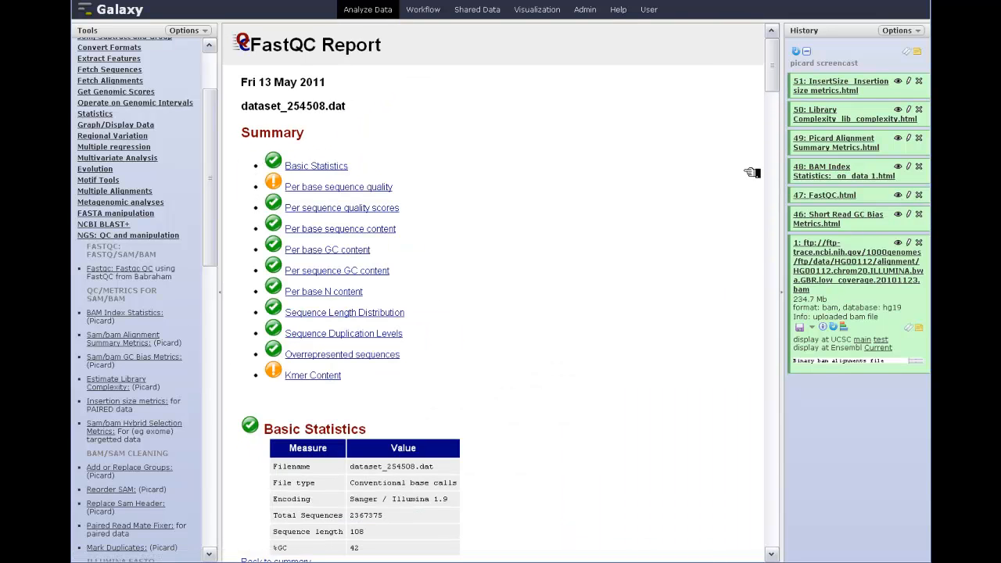
drag(778, 52, 767, 540)
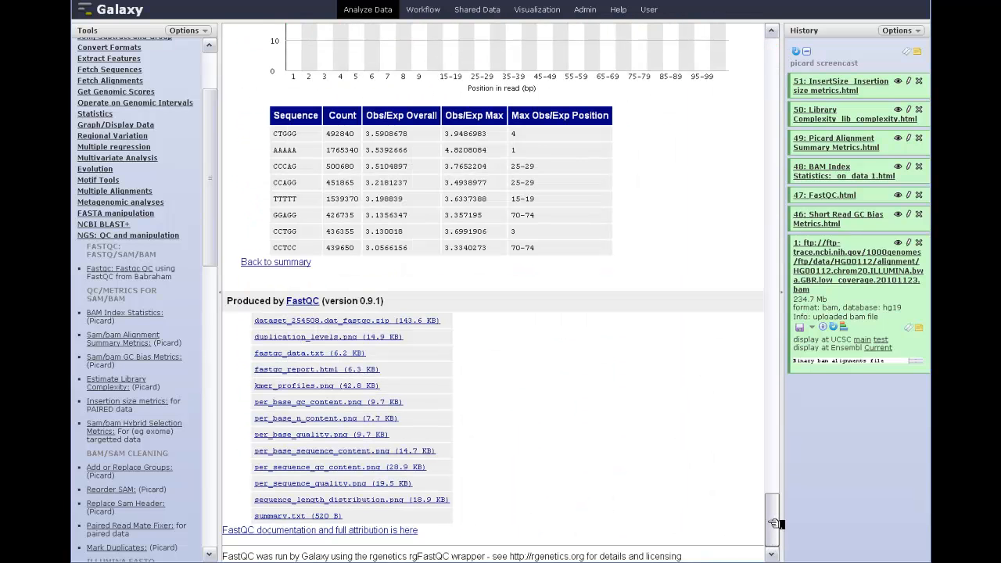
drag(772, 520, 772, 59)
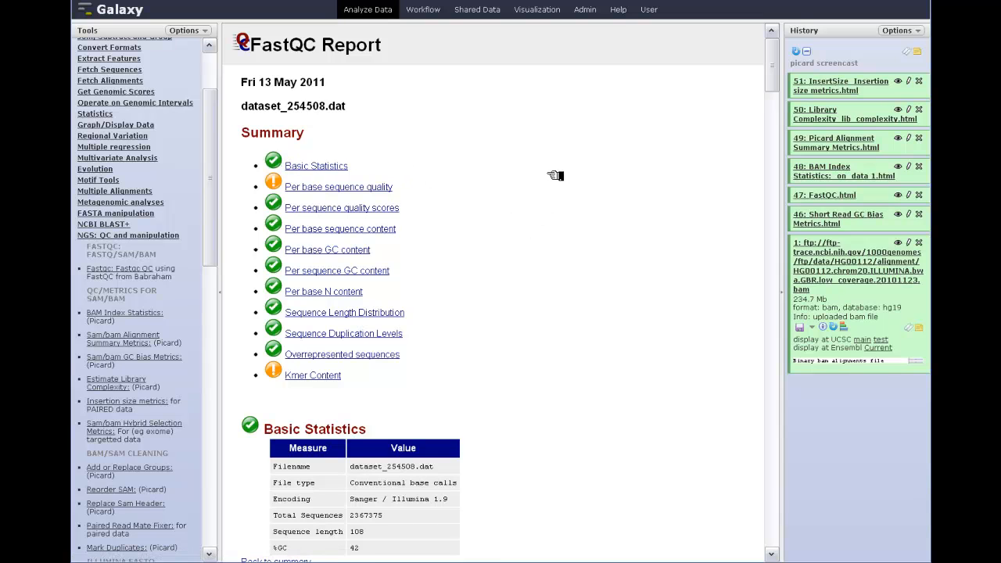
click(339, 188)
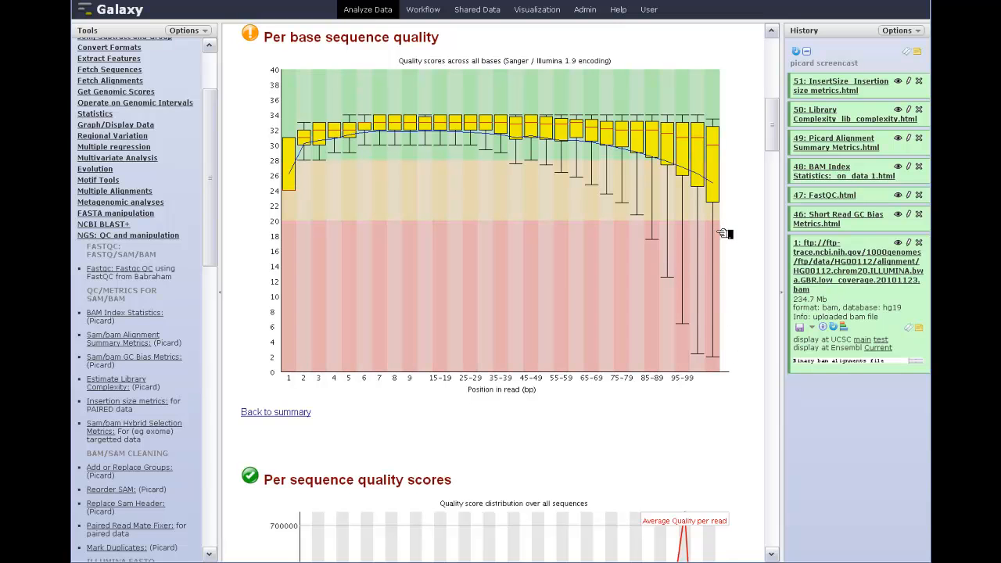
drag(771, 137, 771, 74)
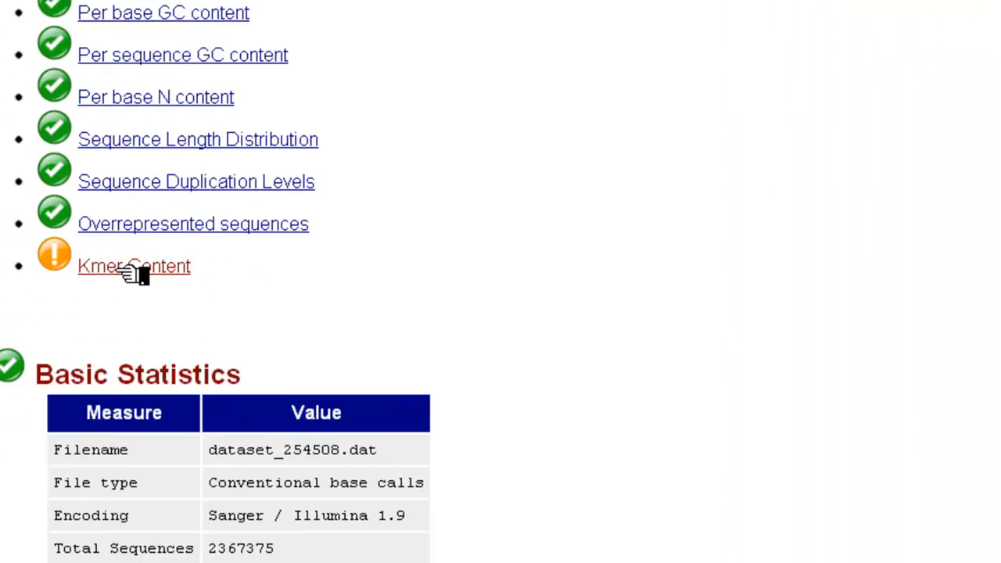
Review the rest of the FastQC report through the Kmer Content plot and table, and return to its summary.
click(131, 273)
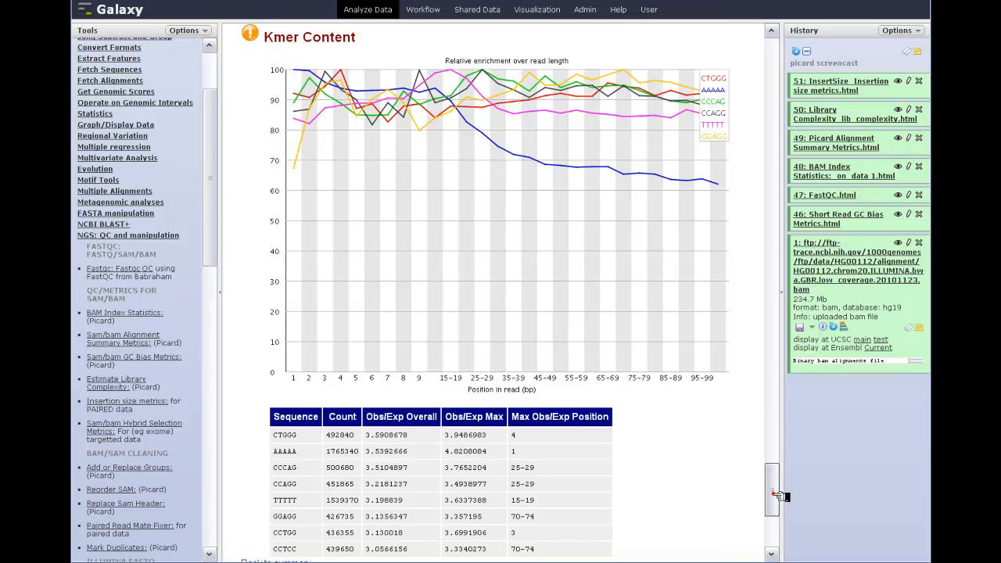
drag(787, 494, 799, 44)
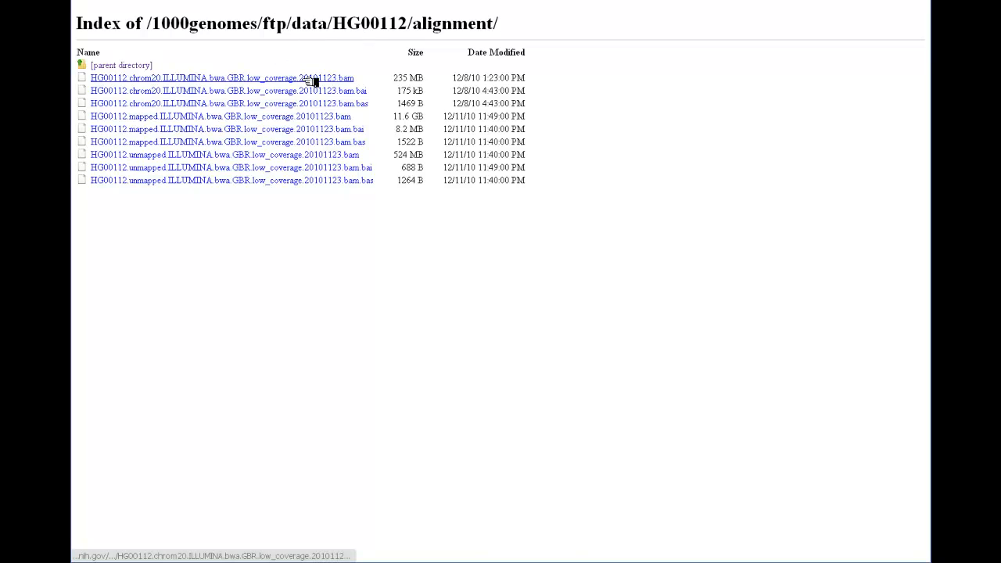
Copy the link address of HG00112.chrom20.ILLUMINA.bwa.GBR.low_coverage.20101123.bam from the 1000 Genomes FTP listing into the URL/Text field of Galaxy's Upload File tool.
right_click(242, 80)
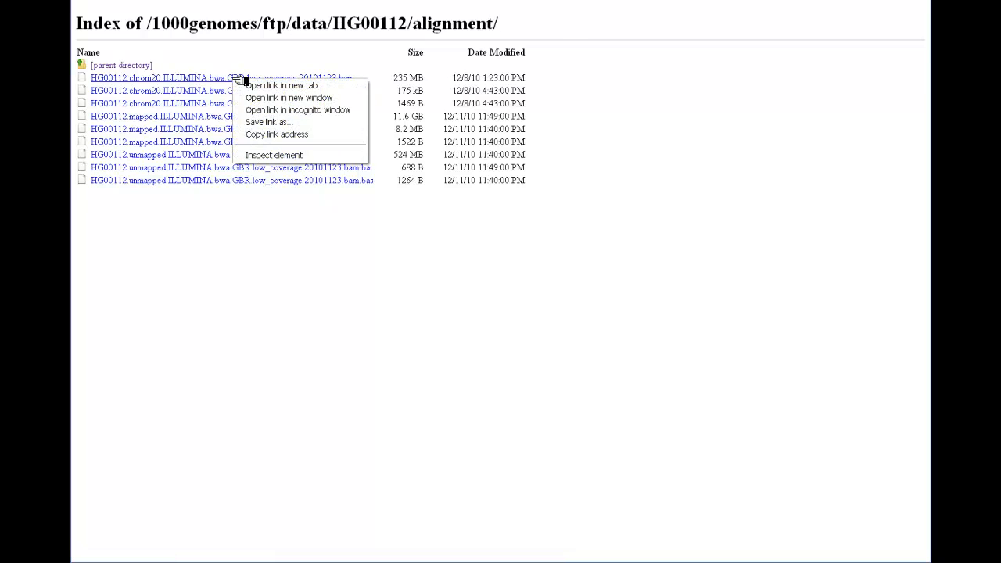
click(267, 135)
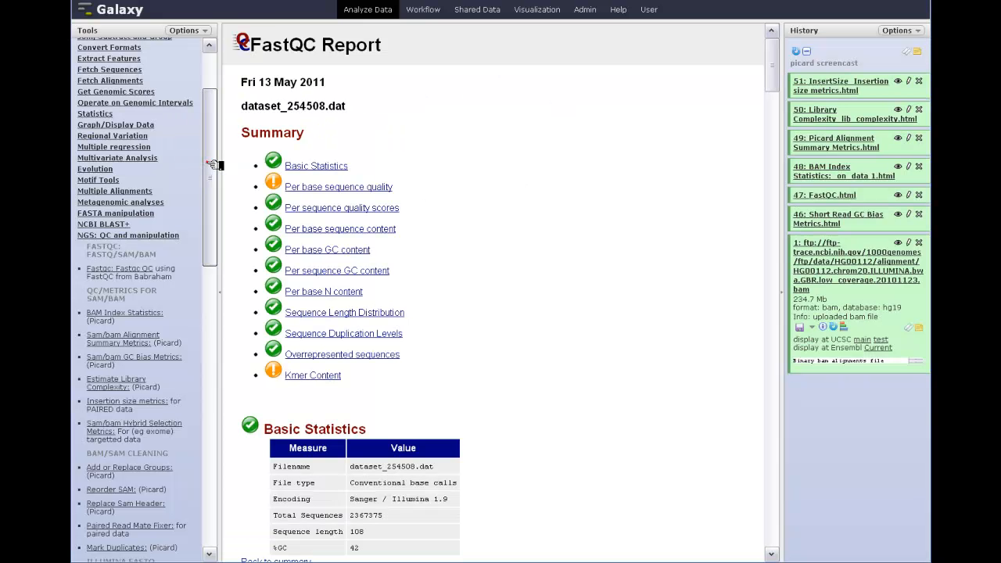
drag(209, 163, 208, 80)
click(96, 76)
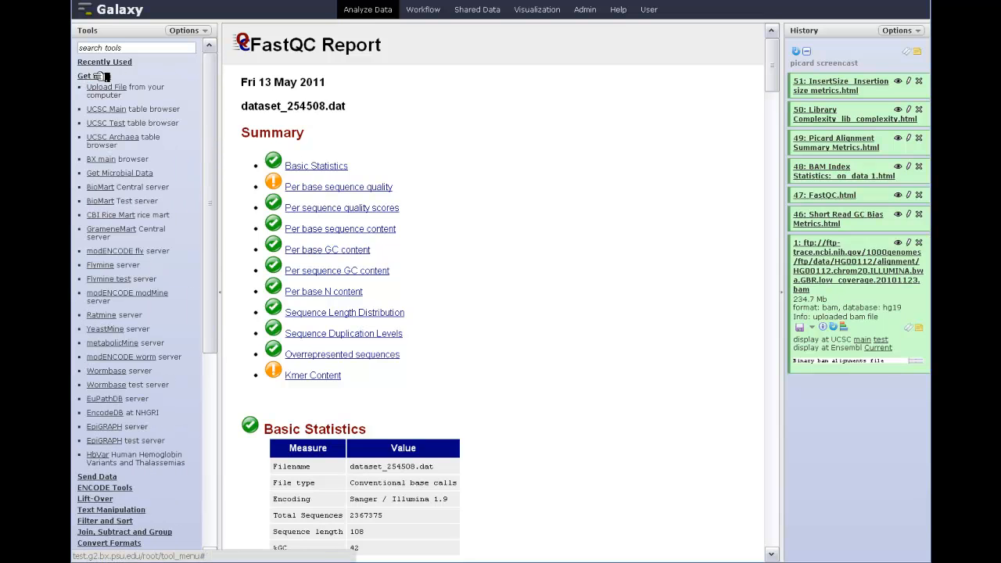
click(108, 87)
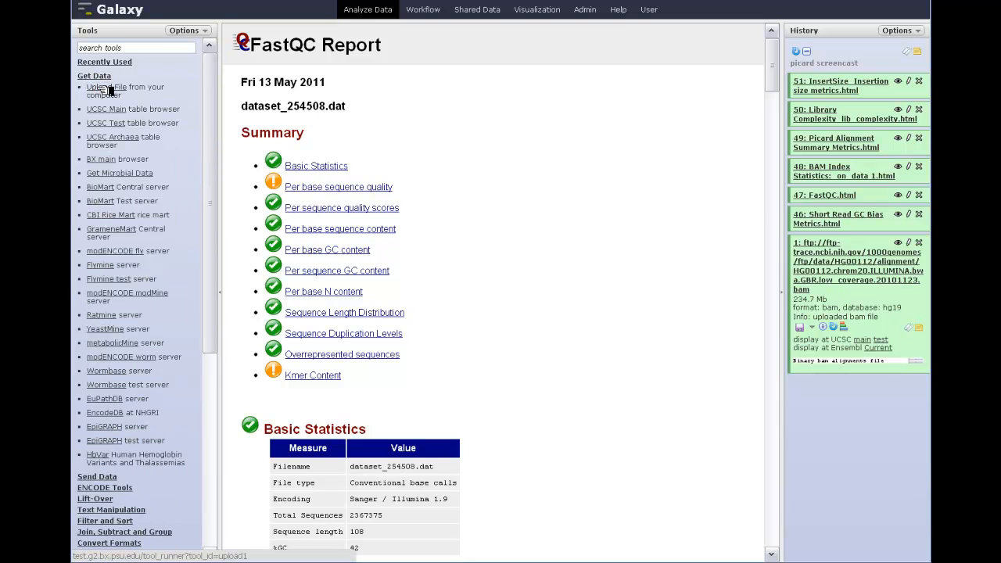
click(267, 158)
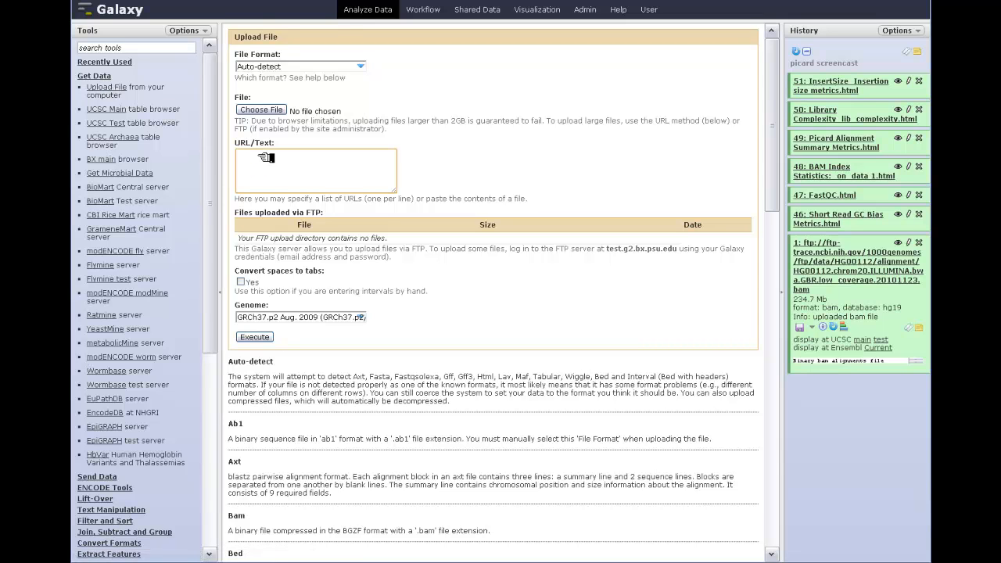
text(ftp://ftp-trace.ncbi.nih.gov/1000genomes/ftp/data/HG00112/alignment/HG00112.chrom20.ILLUMINA.bwa.GBR.low_coverage.20101123.bam)
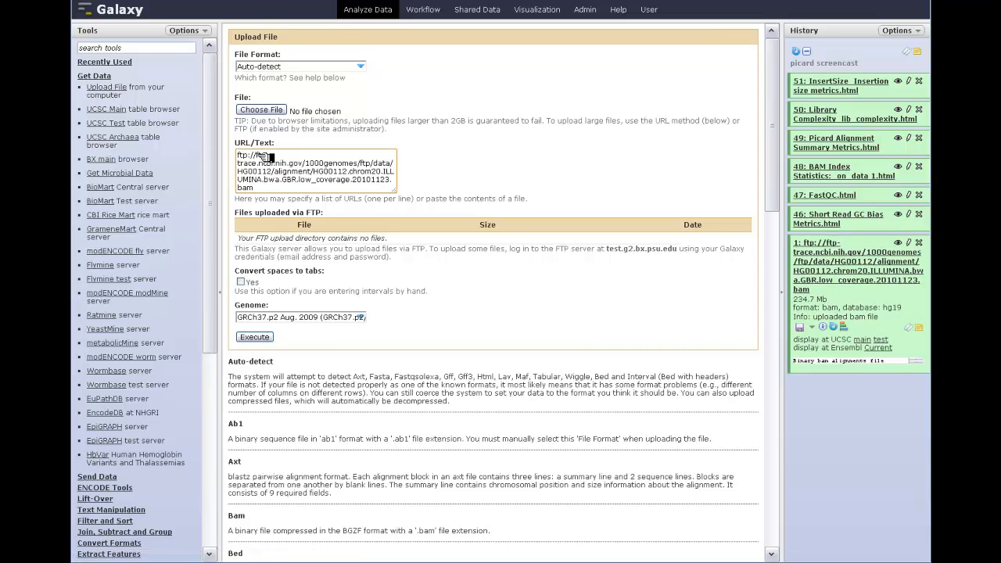
Set the upload's file format to bam and its genome to hg19Patch2, and execute the upload.
click(279, 66)
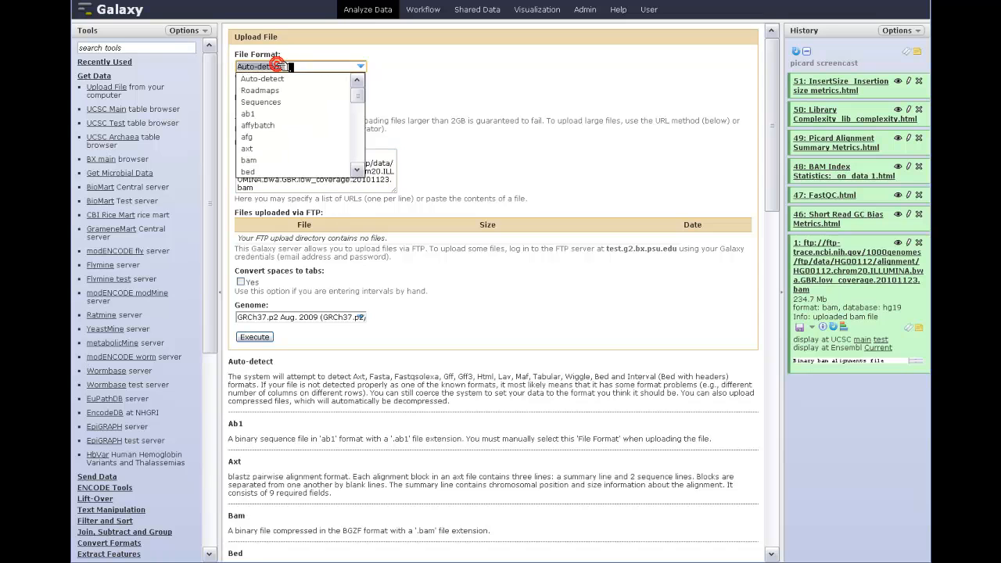
click(250, 159)
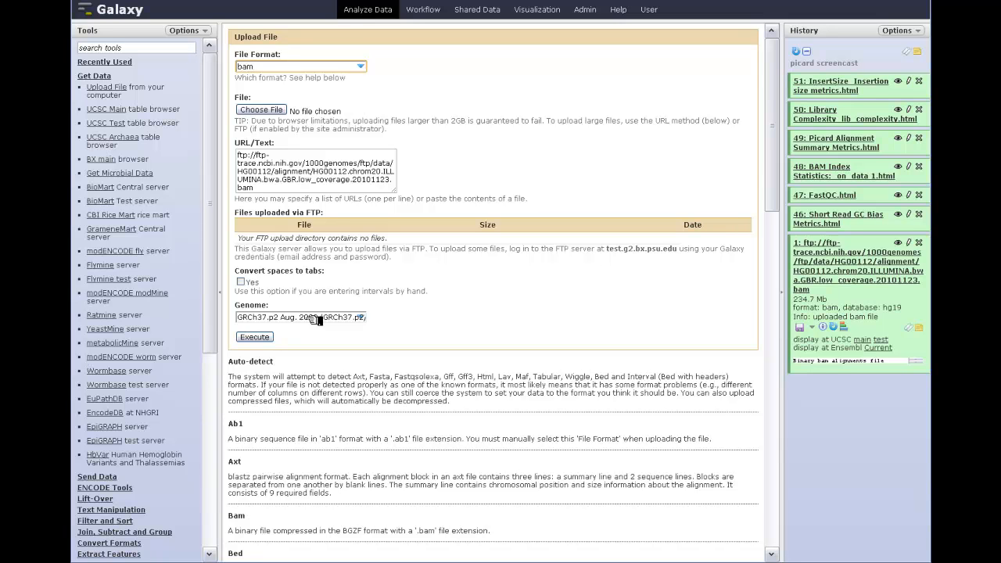
click(256, 337)
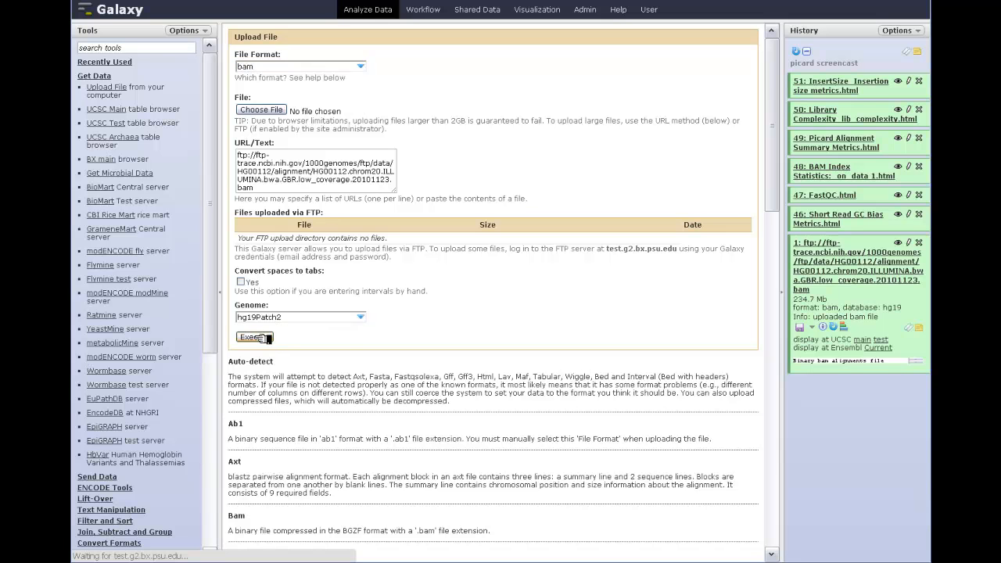